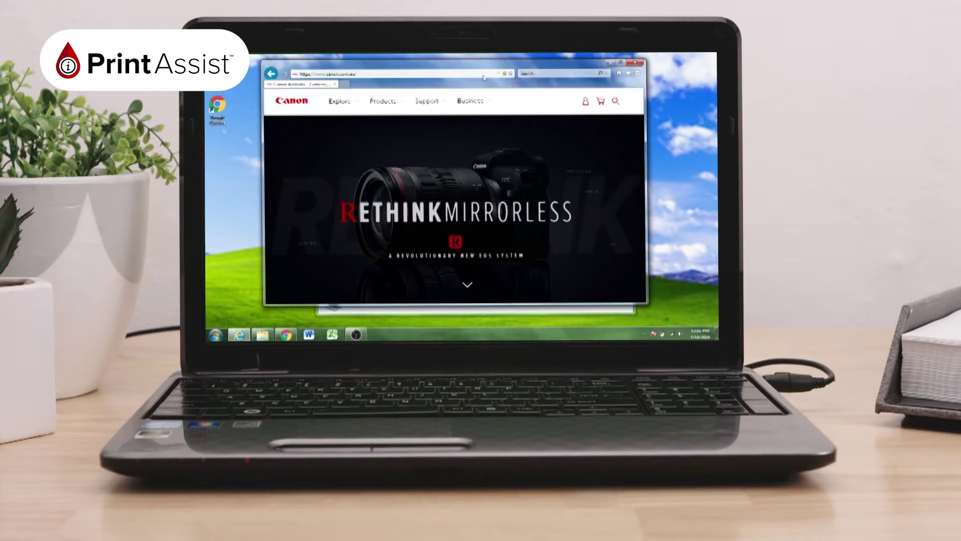
Find the PIXMA TS9560 driver under Canon Australia support, accept the disclaimer and download it
left_click(432, 103)
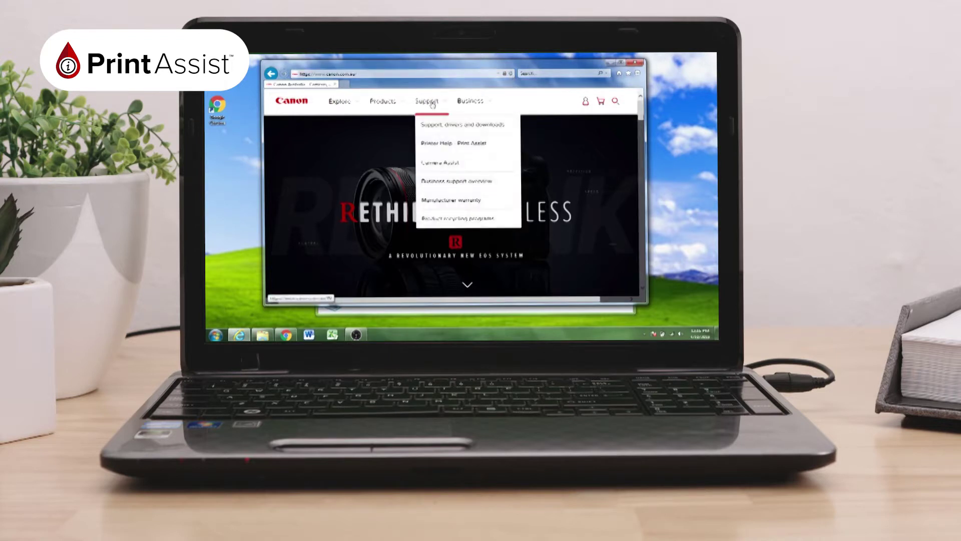
left_click(436, 126)
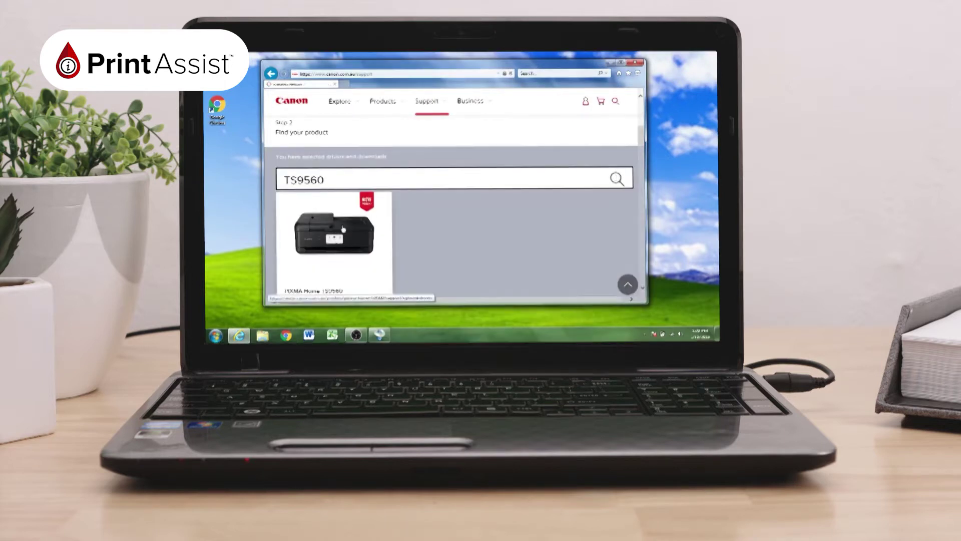
left_click(342, 228)
left_click(412, 247)
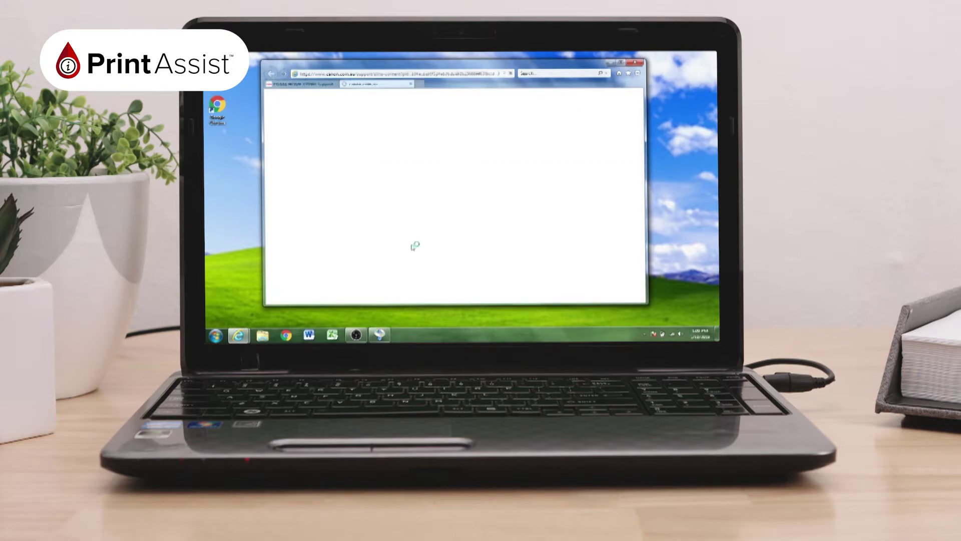
scroll(411, 247, "down", 10)
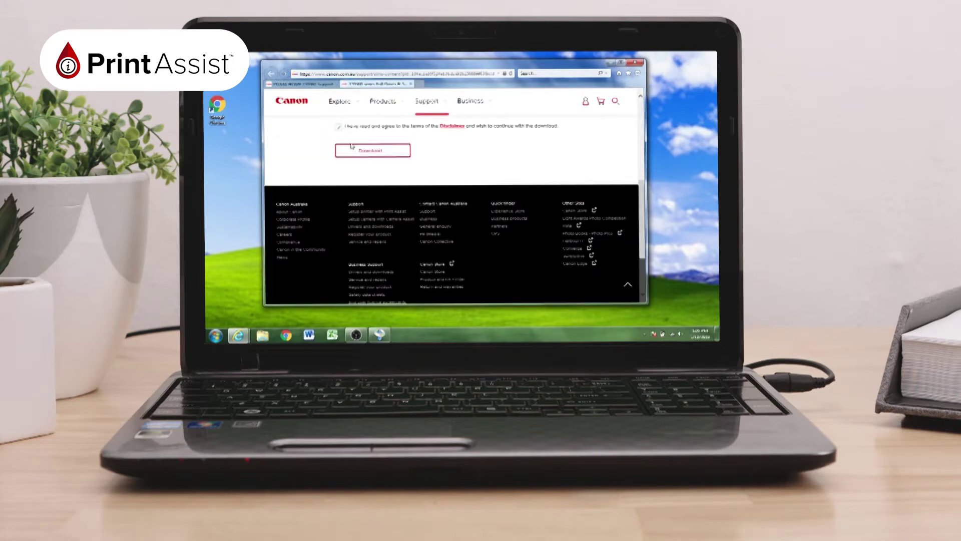
left_click(368, 154)
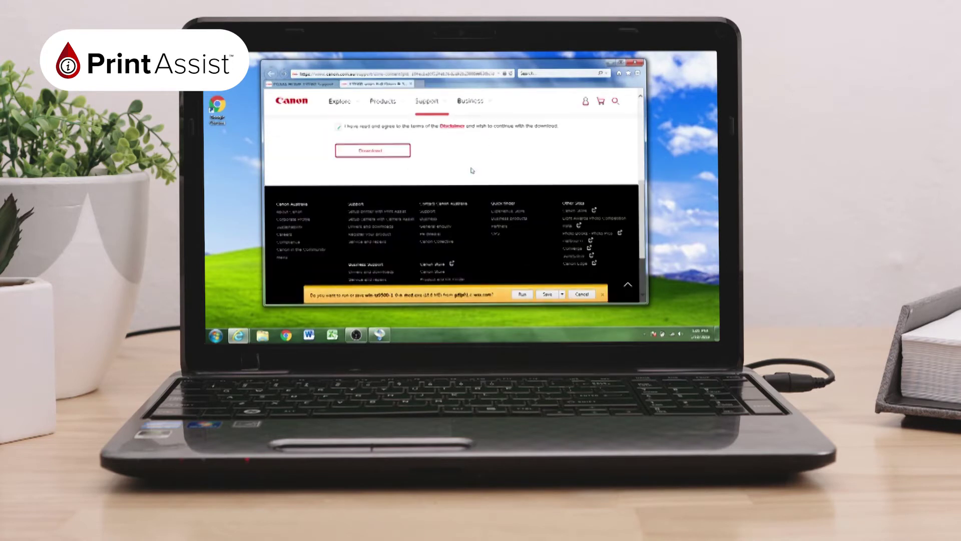
Run the downloaded TS9560 installer, start printer setup and continue past the network notice
left_click(526, 296)
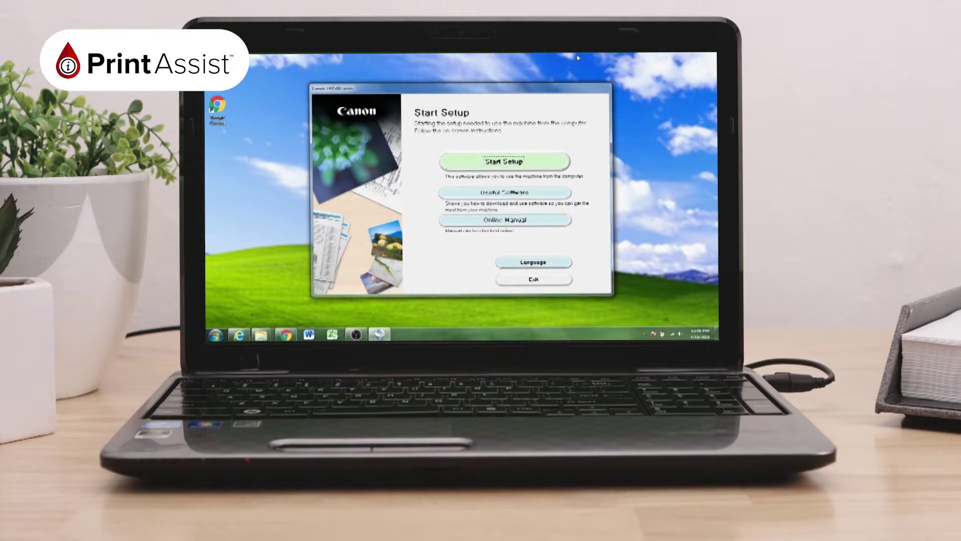
left_click(502, 167)
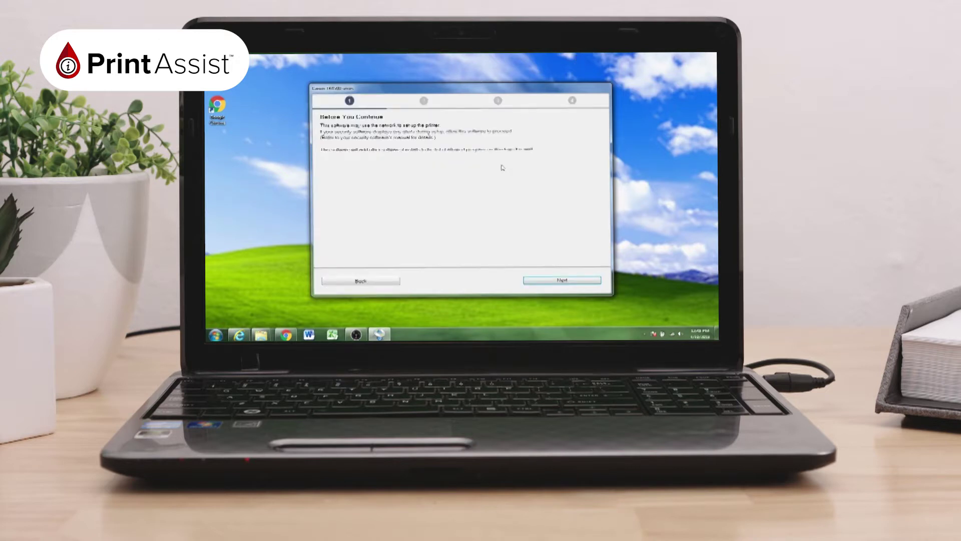
left_click(560, 280)
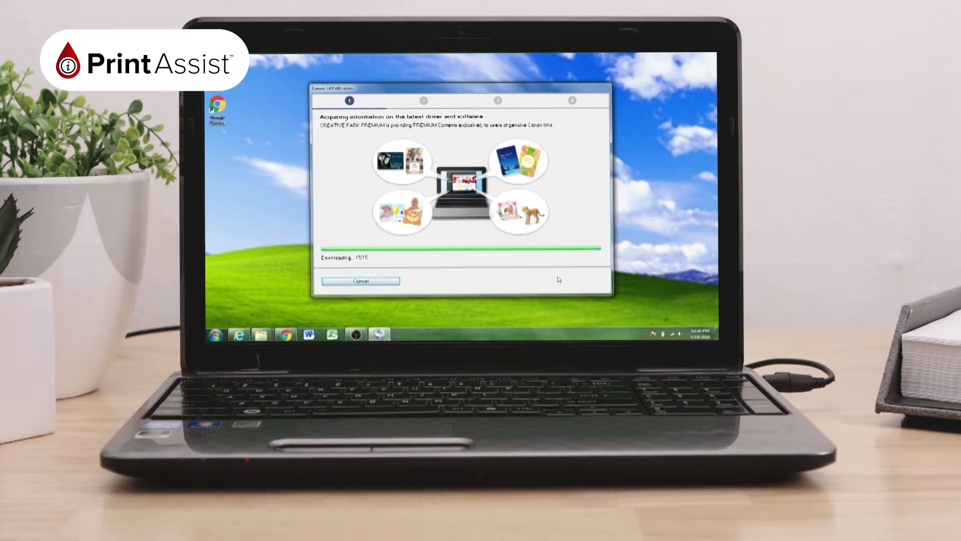
Confirm the region, accept the licence and Canon services terms, and choose Wi-Fi connection
left_click(559, 280)
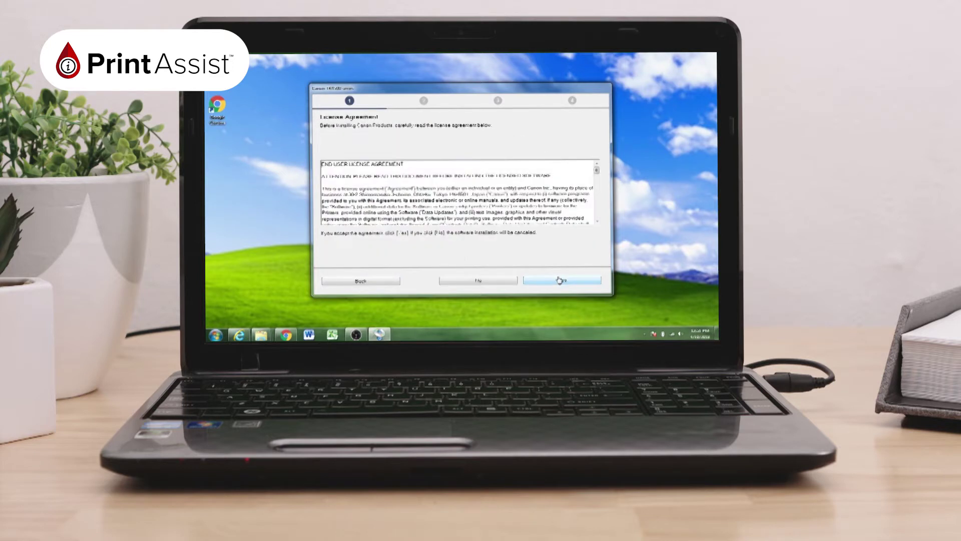
left_click(559, 280)
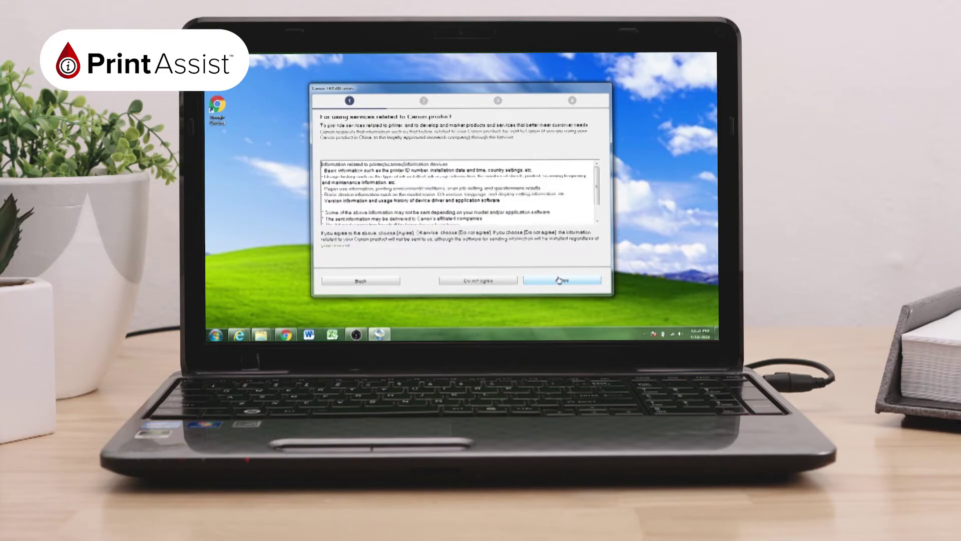
left_click(560, 281)
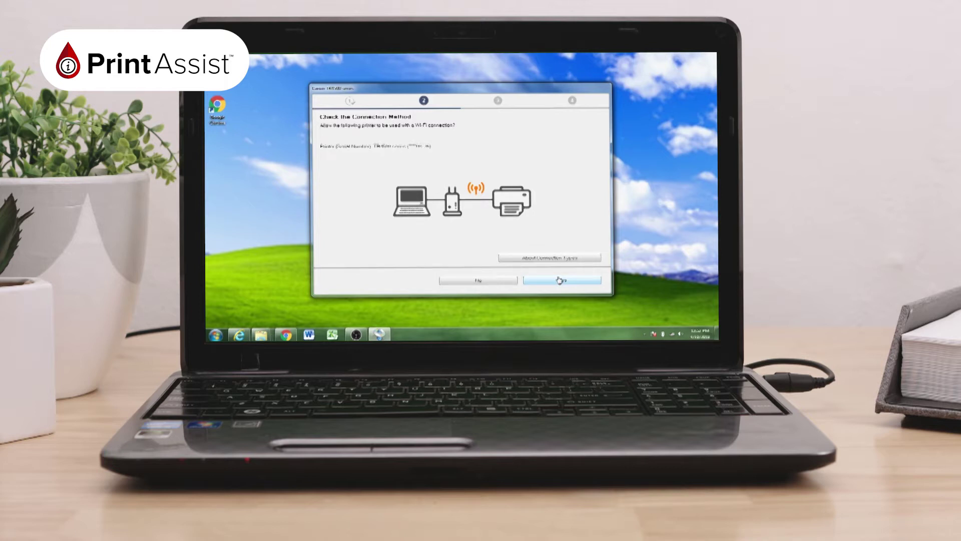
left_click(559, 280)
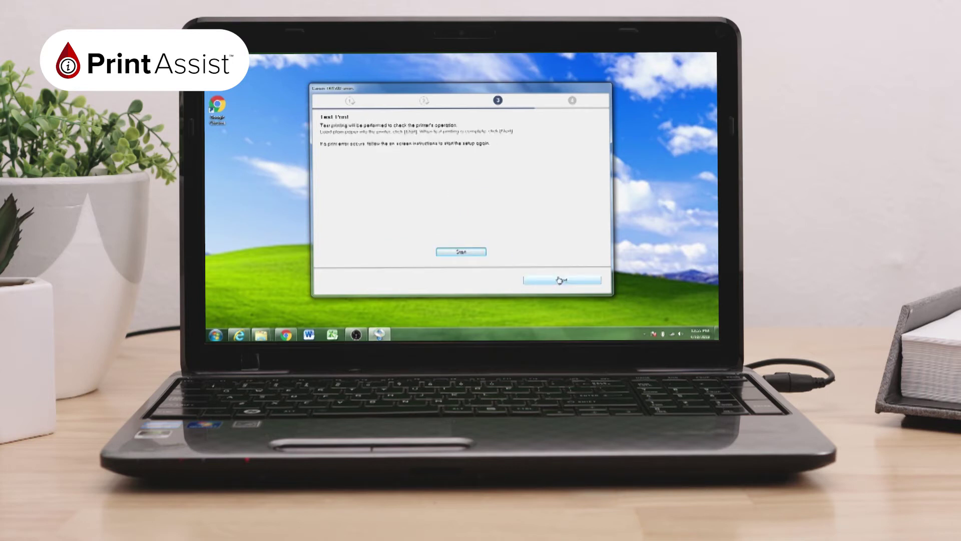
Skip the test print, pass the setup complete notice and install the listed extra software
left_click(560, 280)
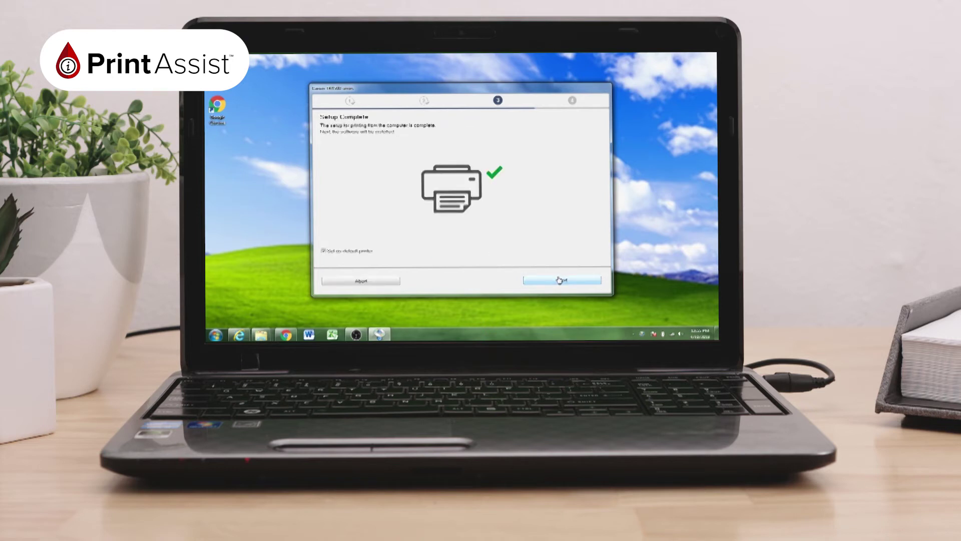
left_click(559, 280)
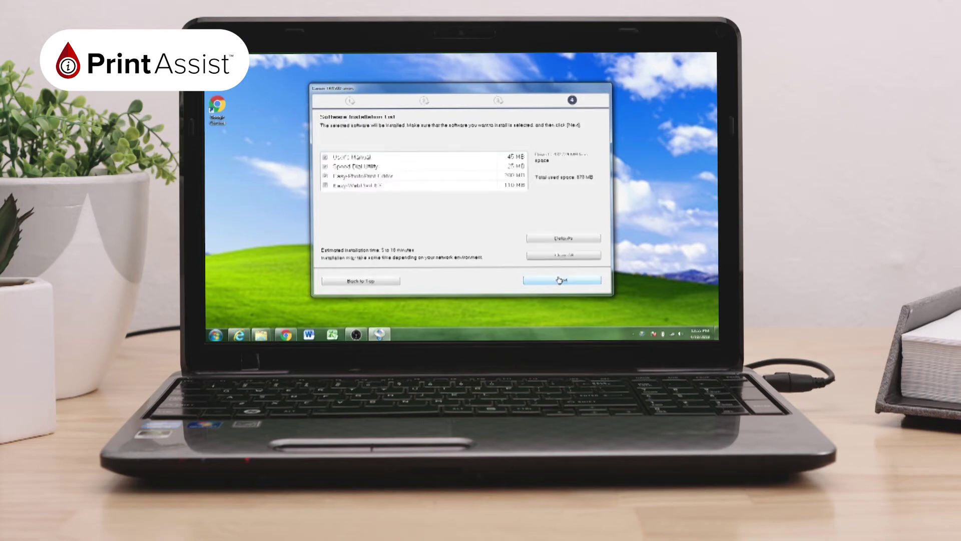
left_click(560, 280)
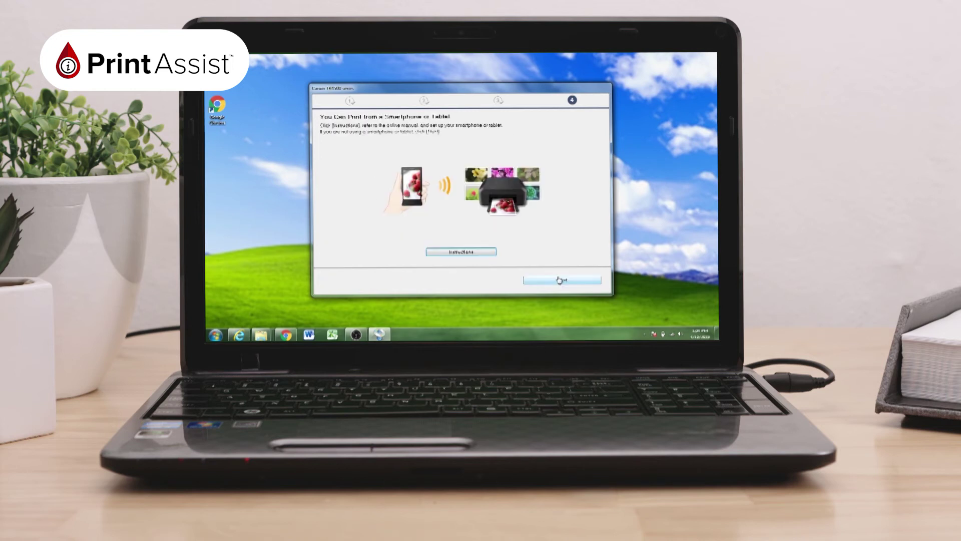
left_click(562, 280)
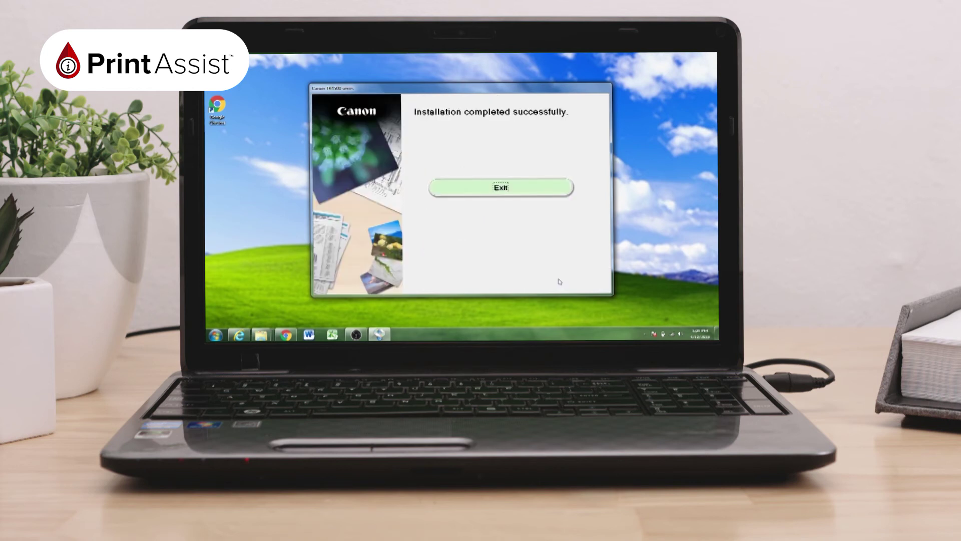